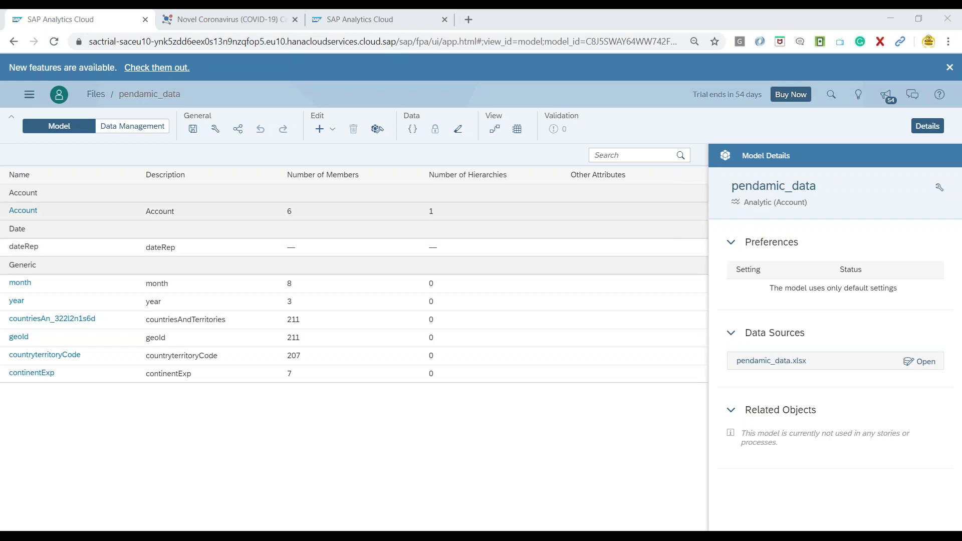
Create a new story from the Create entry in the side navigation.
left_click(30, 98)
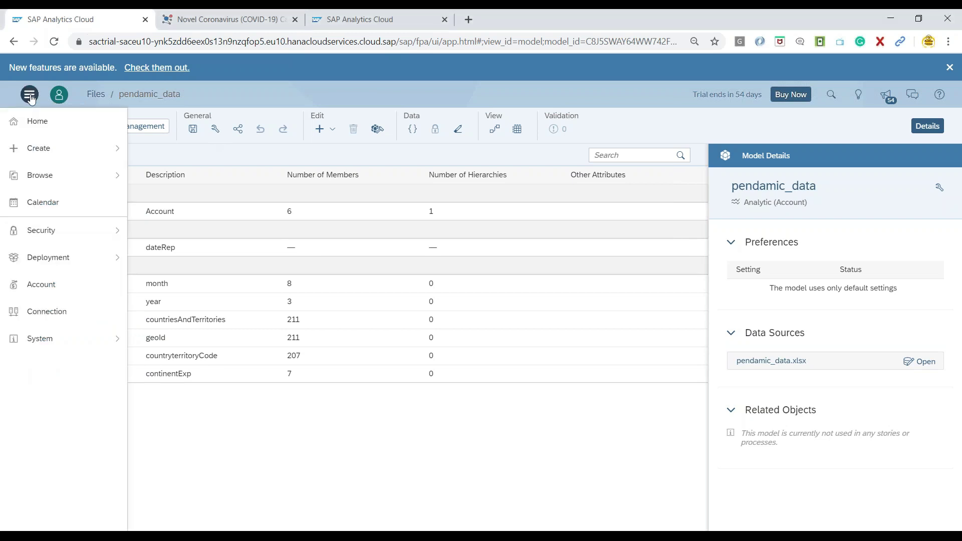
mouse_move(57, 151)
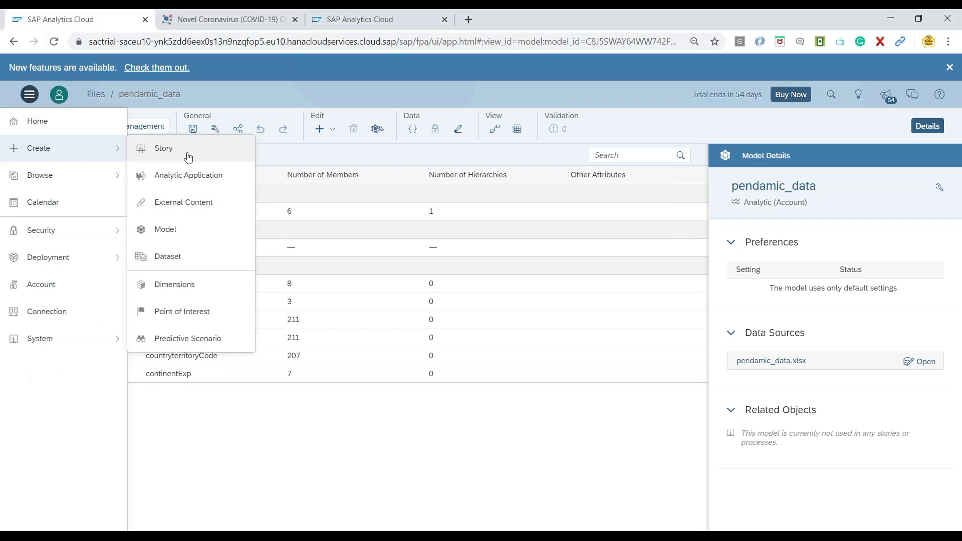
left_click(169, 156)
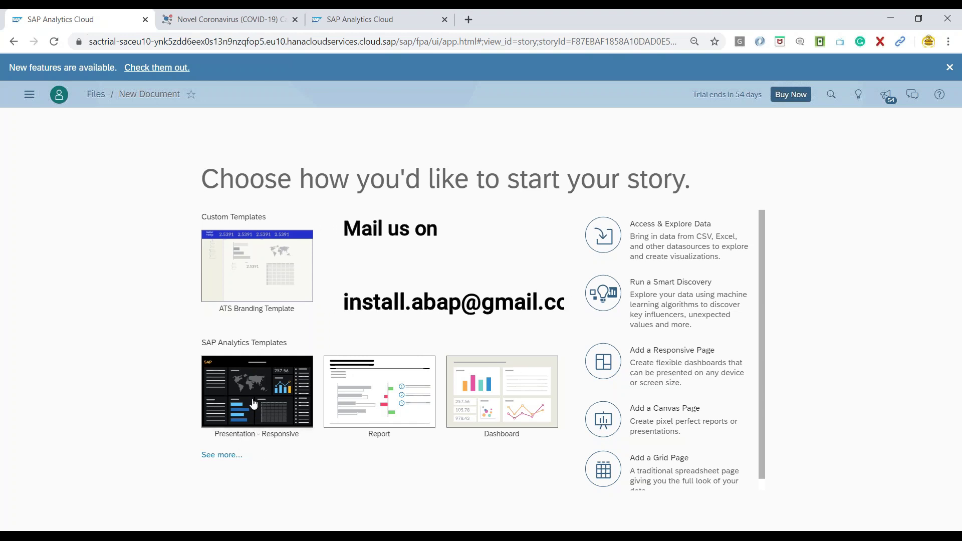
Show more templates and pick the Presentation - Responsive template.
left_click(233, 456)
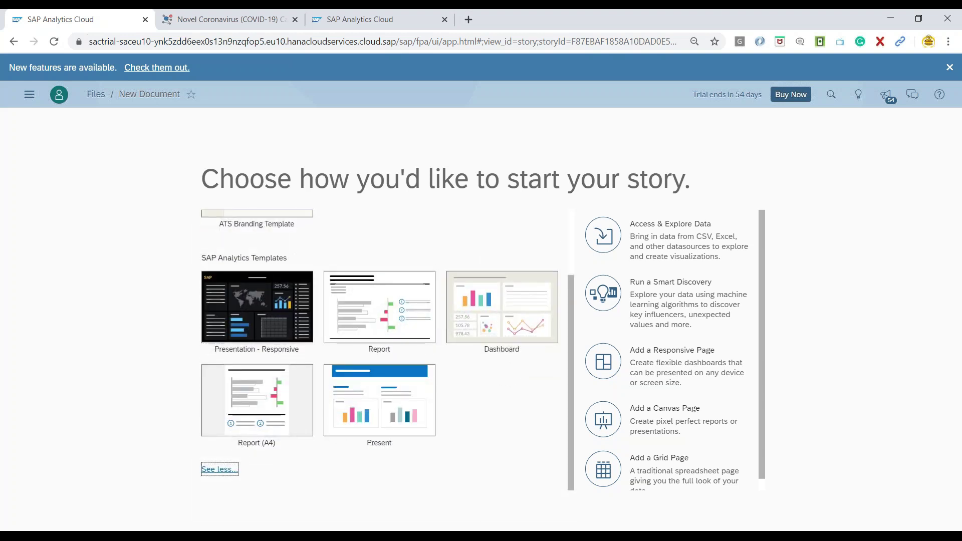
left_click(258, 312)
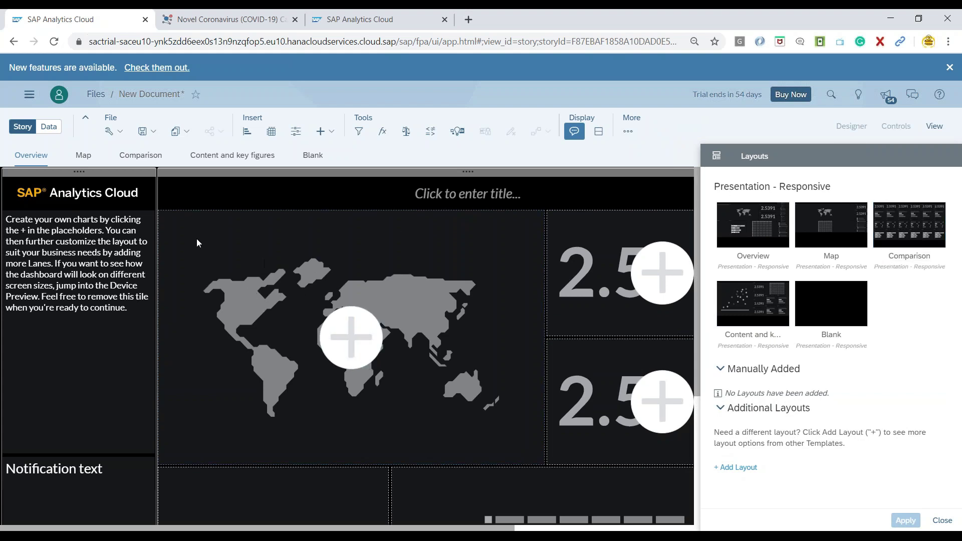
In the Data view, add the pendamic_data model from the Demo folder as the story's data source.
mouse_move(45, 154)
left_click(50, 130)
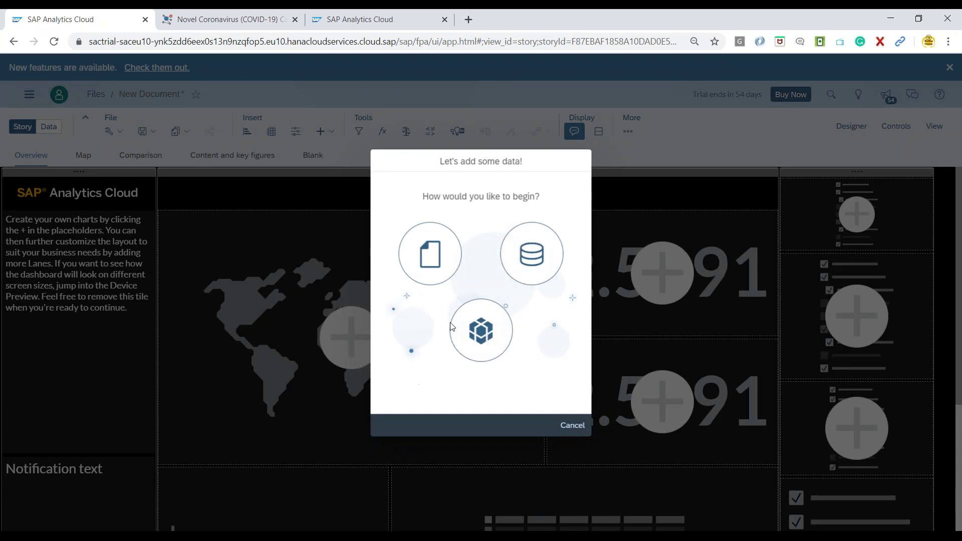
left_click(477, 339)
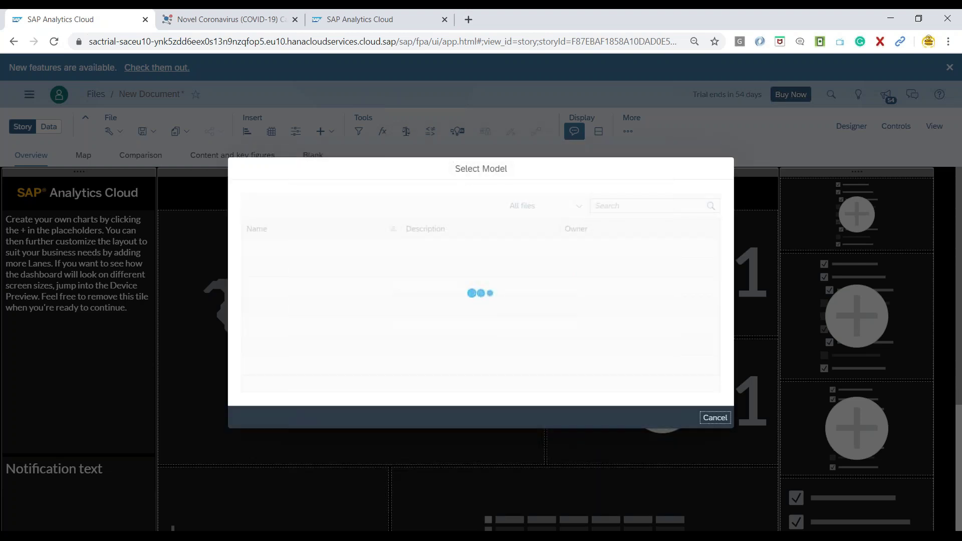
left_click(284, 268)
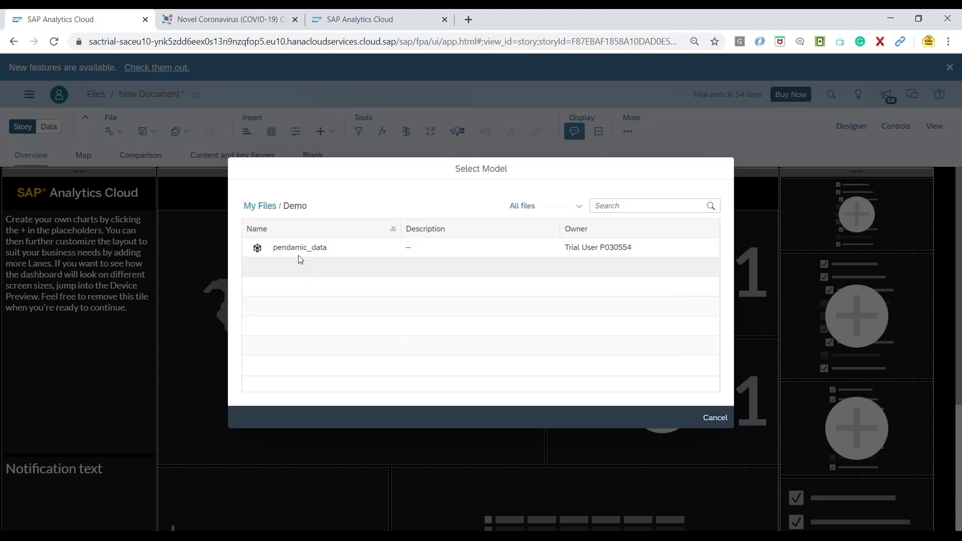
left_click(295, 249)
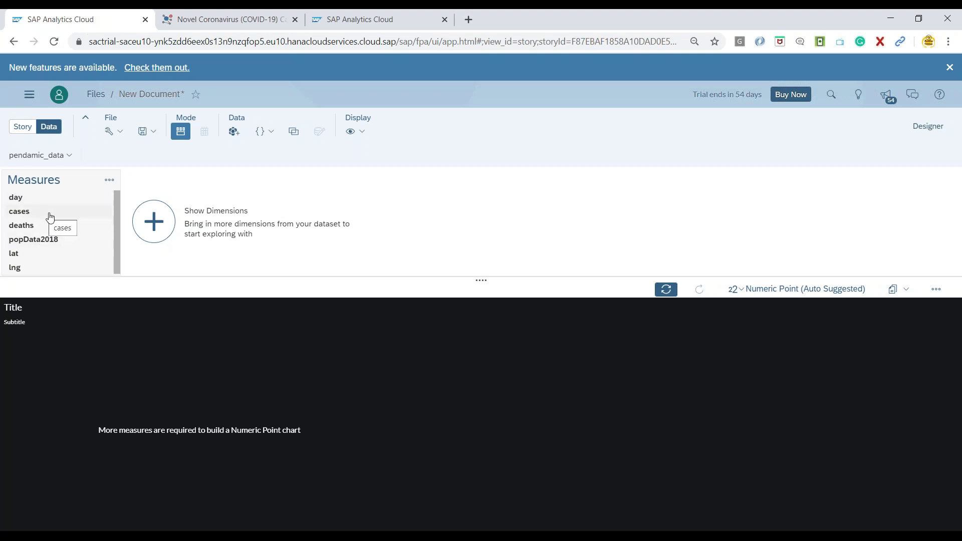
Show the countriesAndTerritories dimension and select it for the chart.
left_click(165, 229)
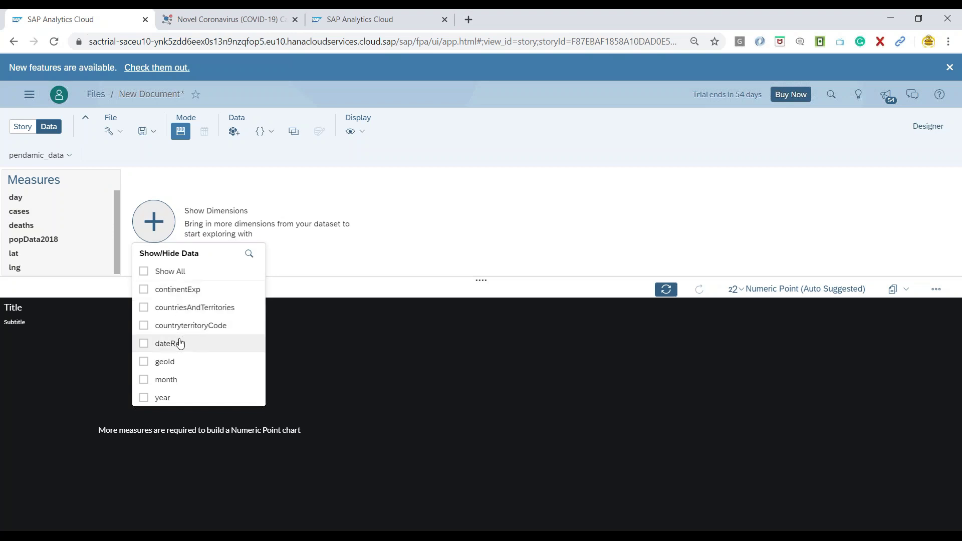
left_click(189, 309)
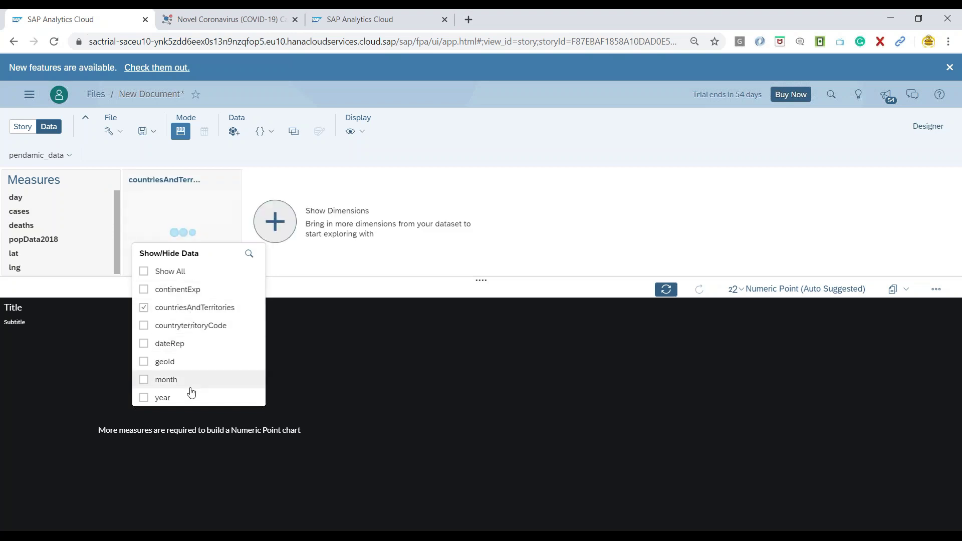
left_click(182, 180)
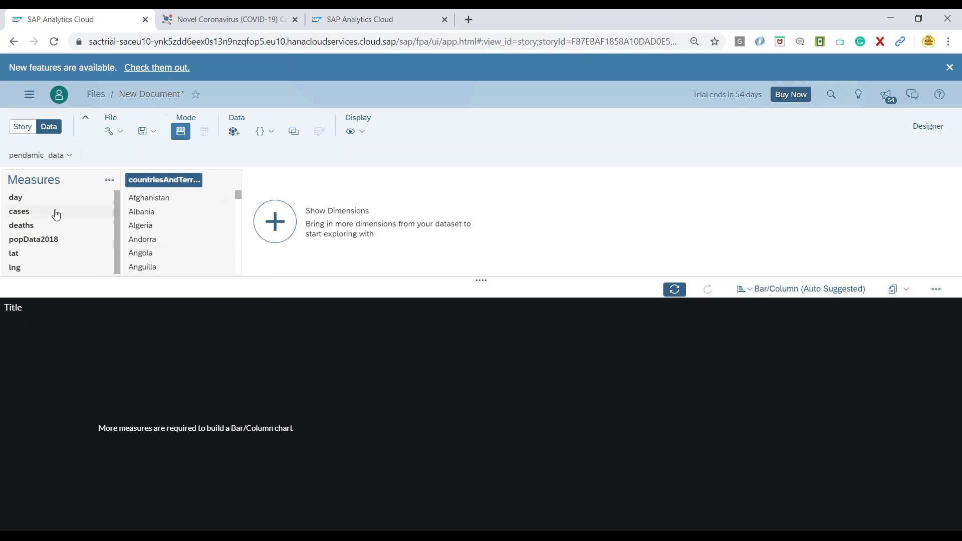
Add the cases and deaths measures to chart them per country as stacked bars.
left_click_drag(30, 215, 39, 300)
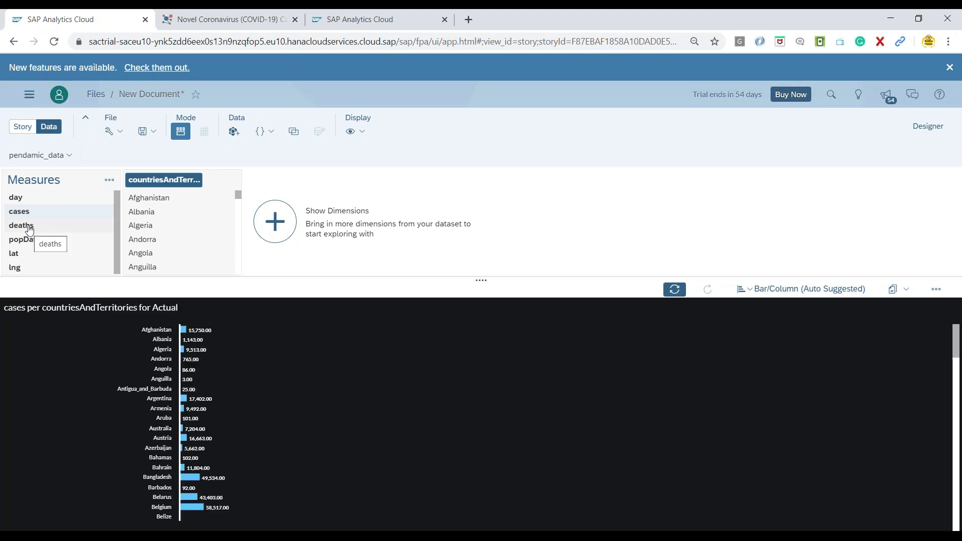
scroll(251, 436, "down", 15)
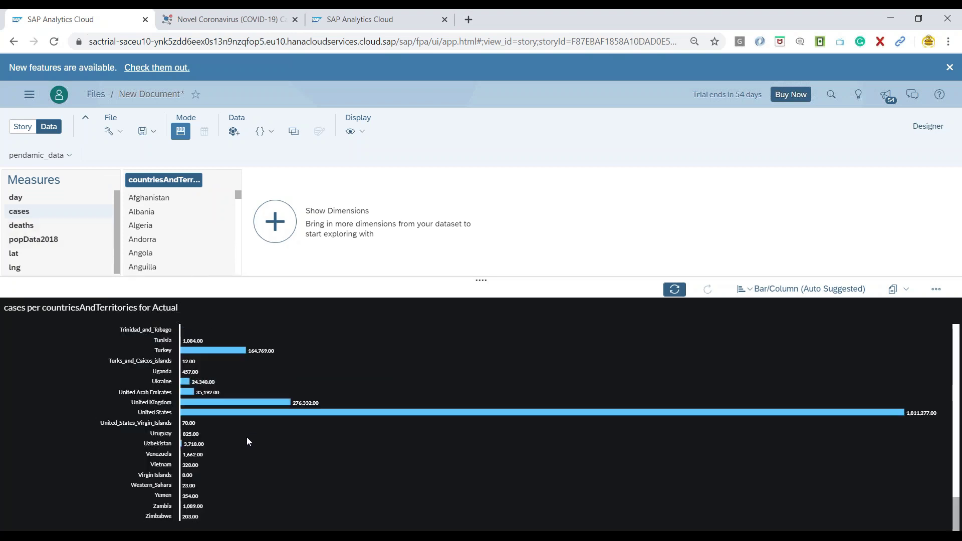
scroll(248, 438, "up", 15)
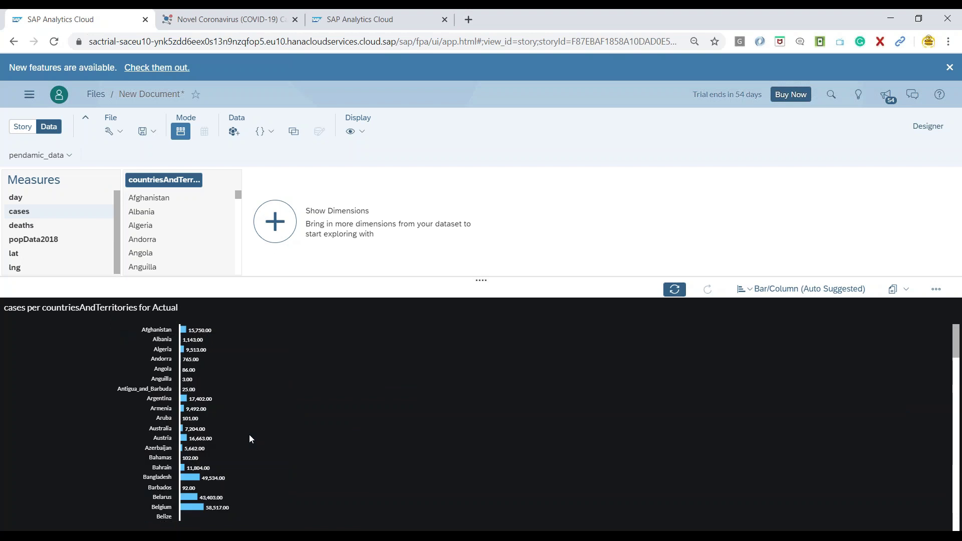
left_click(45, 228)
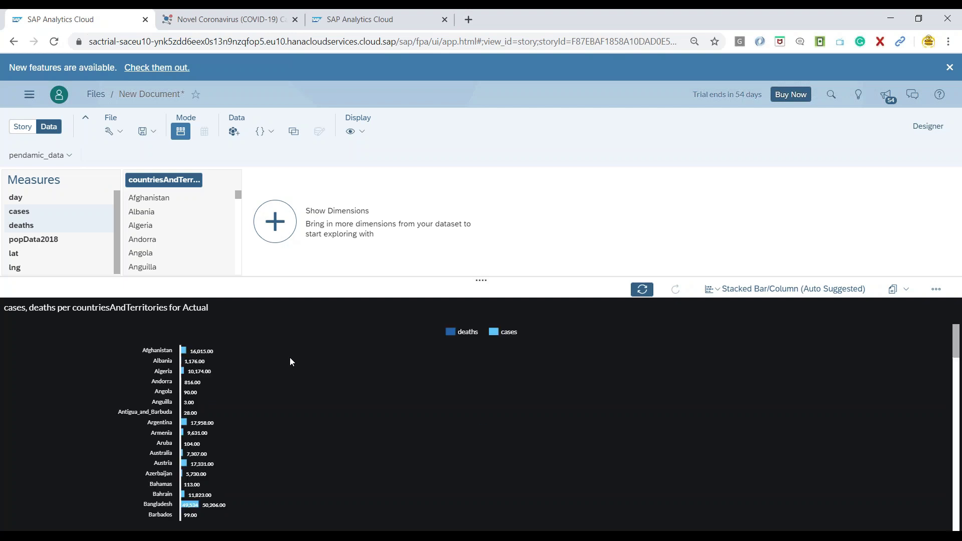
scroll(236, 399, "down", 10)
scroll(237, 399, "down", 3)
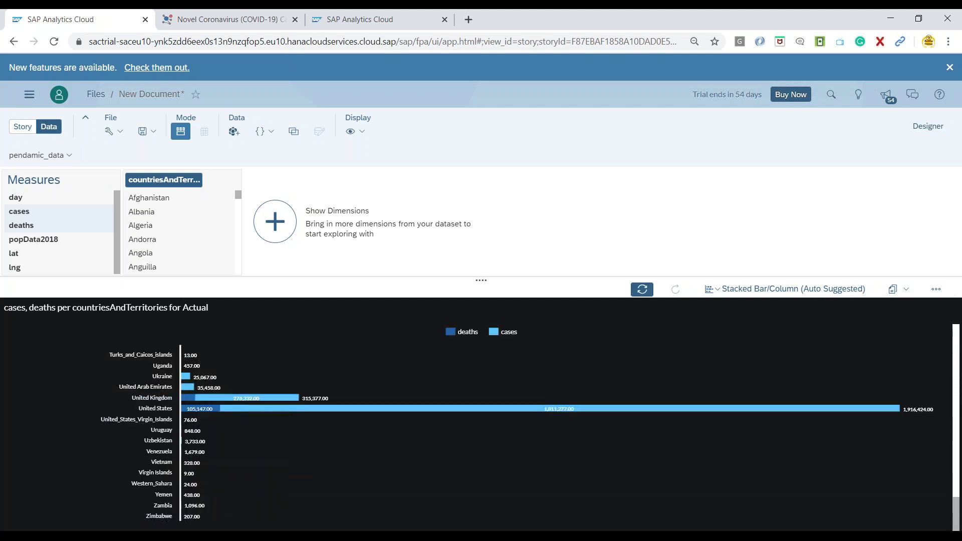
mouse_move(225, 410)
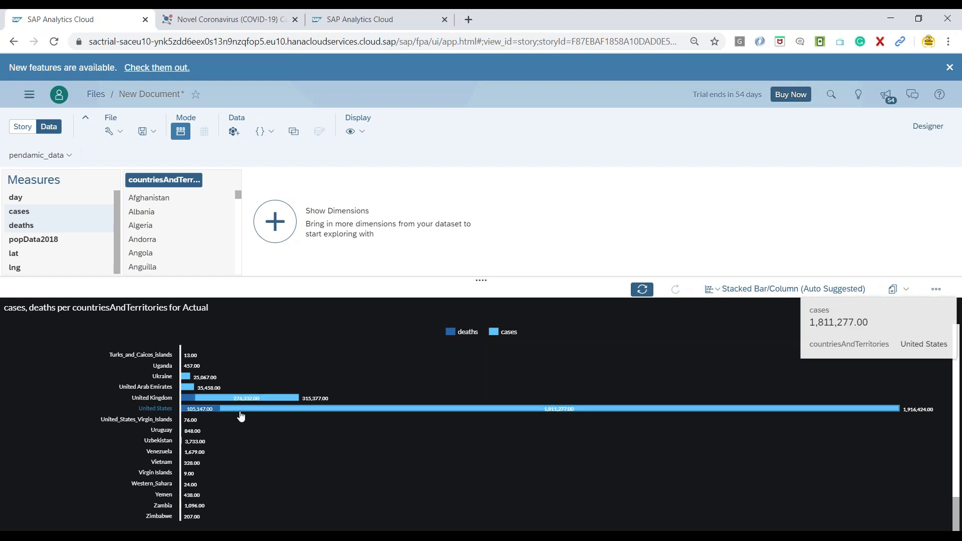
scroll(294, 352, "up", 5)
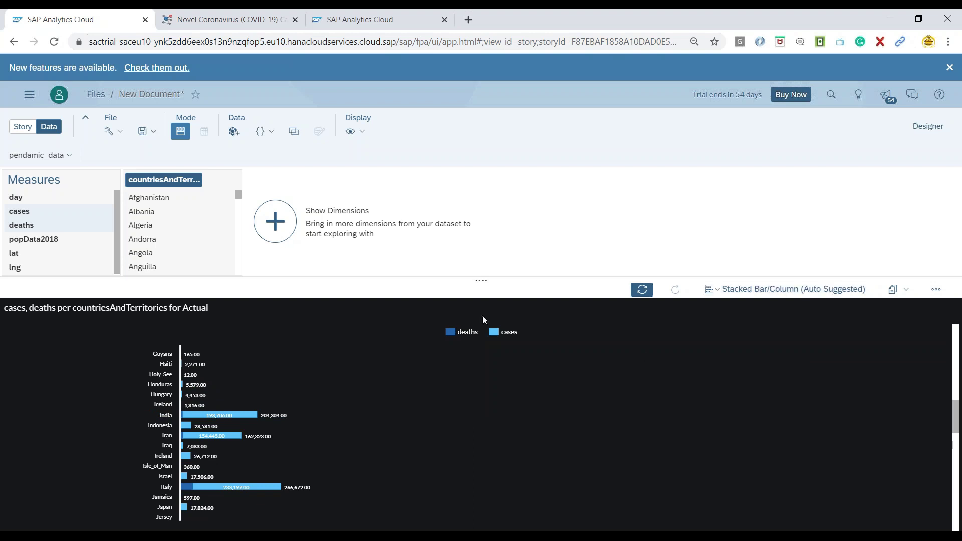
Back in the story layout, type '2020 Pendamic Data Dashboard' into the header title placeholder.
left_click(22, 127)
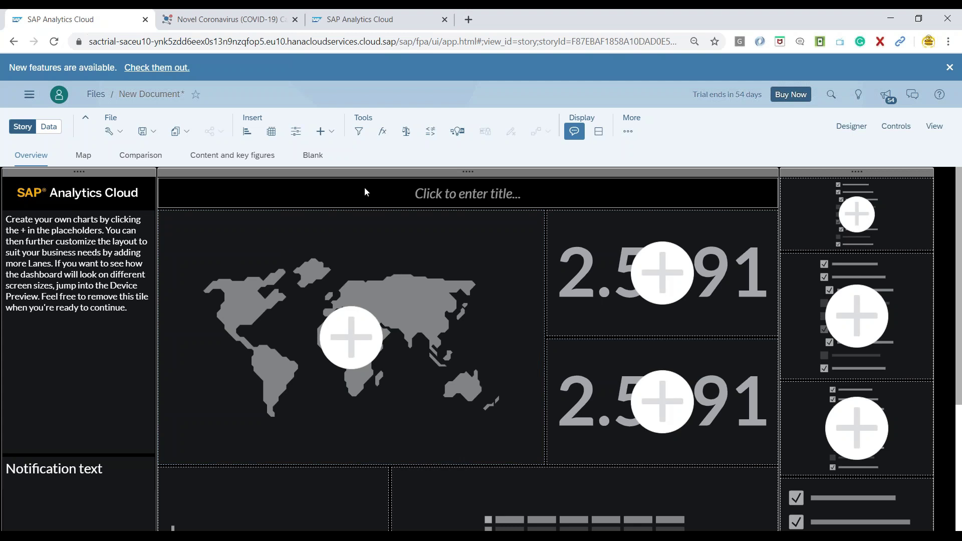
left_click(446, 193)
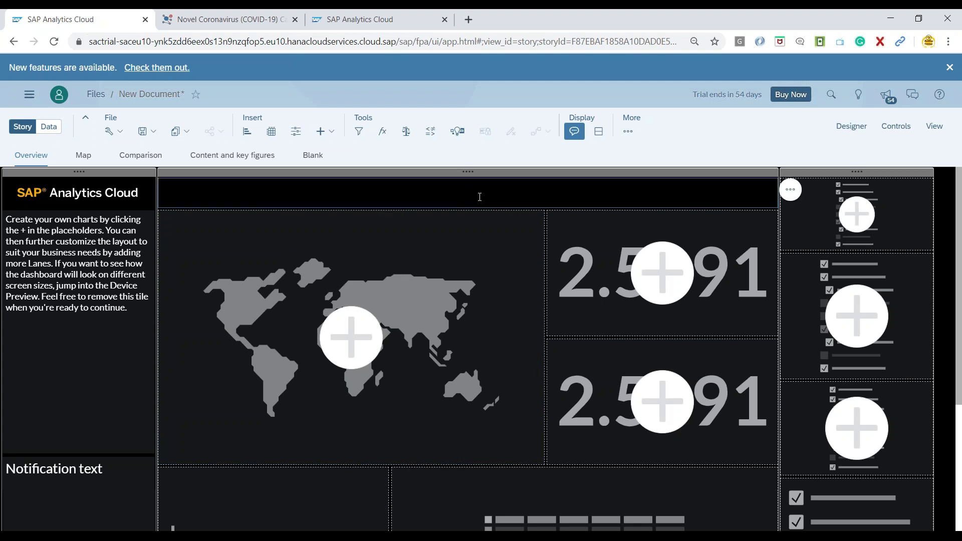
type("2020e")
type("m")
key("BackSpace")
key("BackSpace")
type("Pendamic Data")
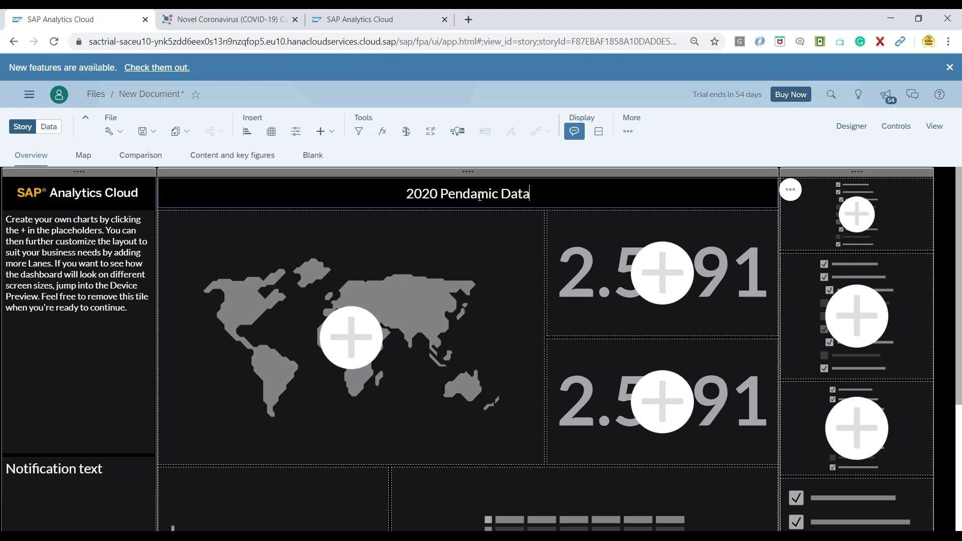
type("Dashb")
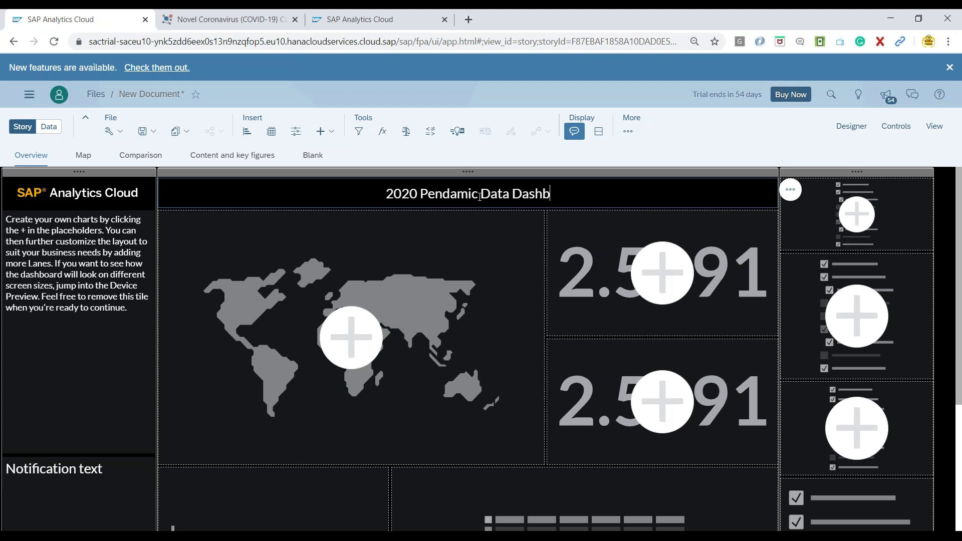
type("oard")
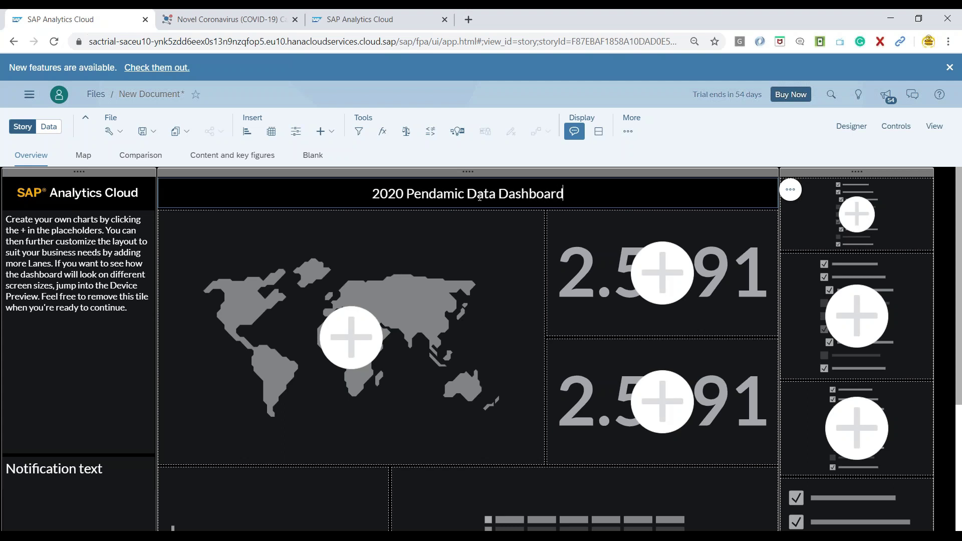
left_click(427, 252)
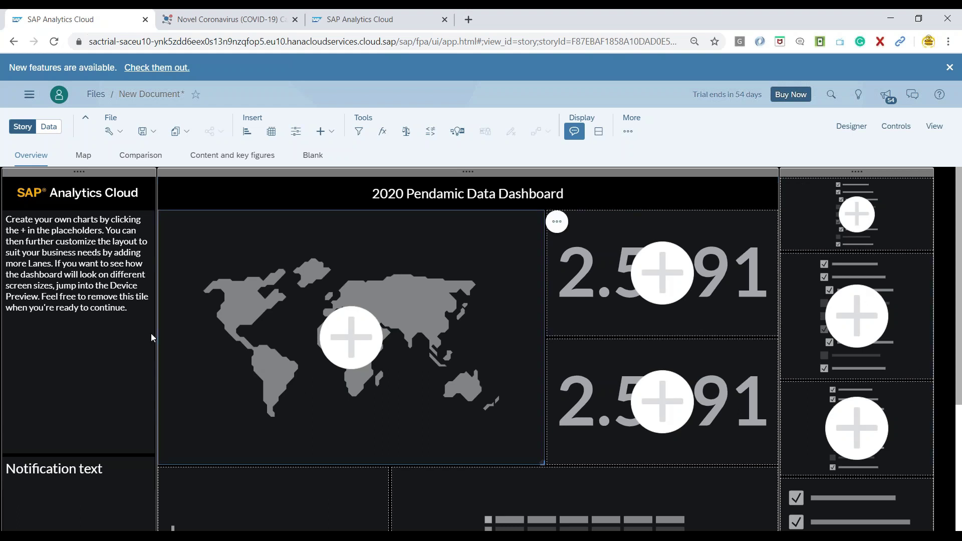
Remove and permanently delete the instructional text tile.
left_click(110, 317)
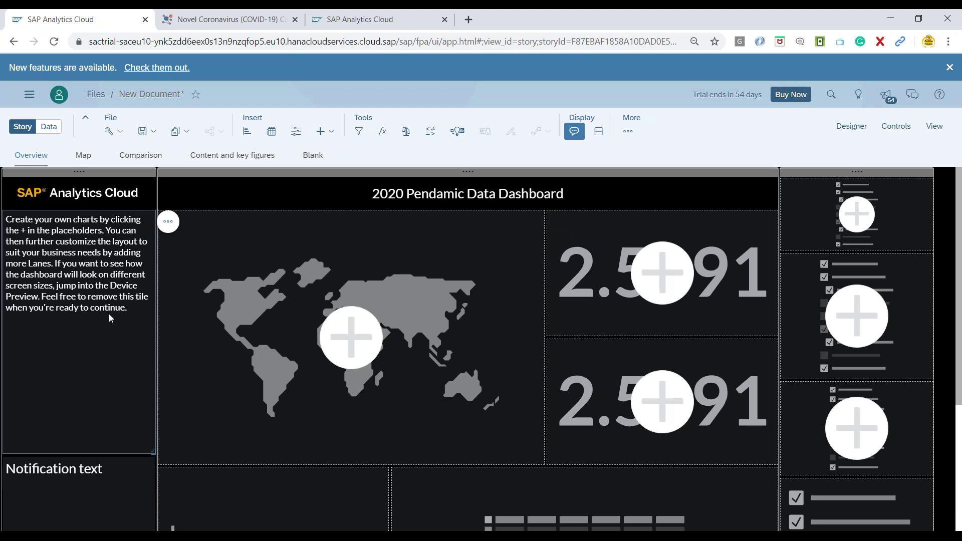
left_click(168, 221)
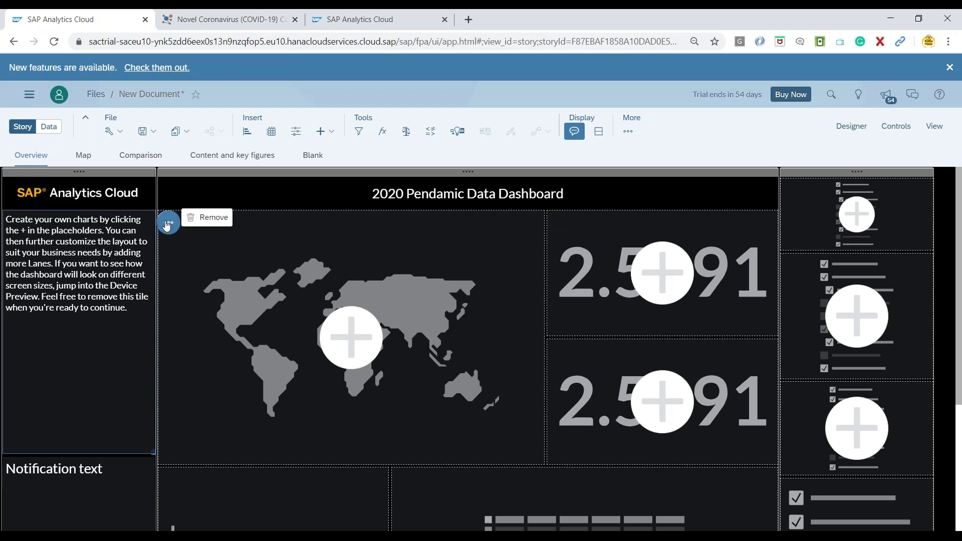
left_click(211, 226)
left_click(569, 325)
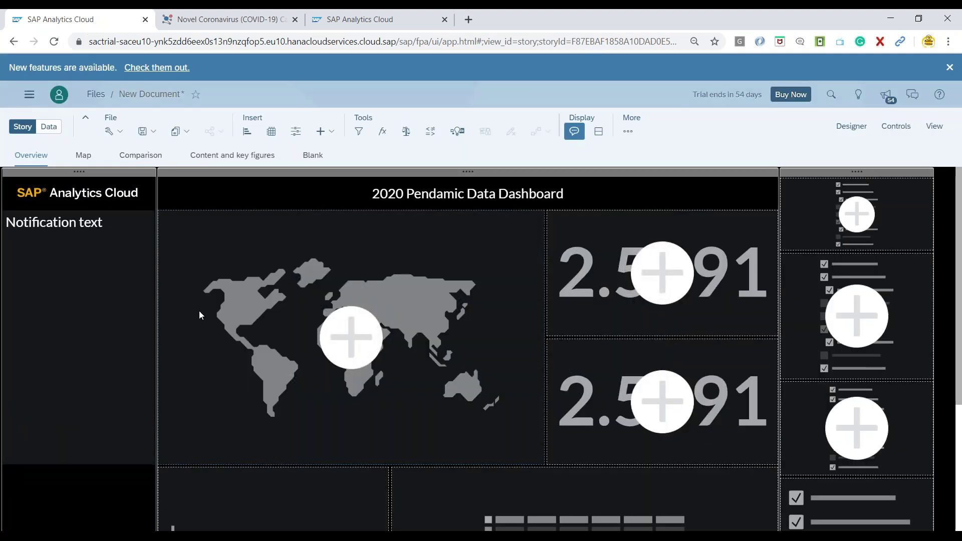
scroll(889, 348, "down", 4)
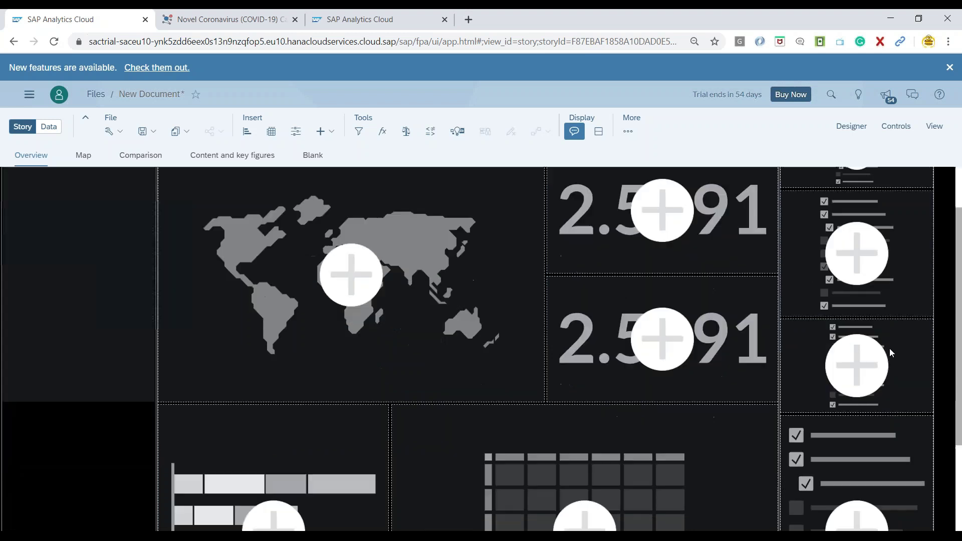
scroll(866, 414, "up", 4)
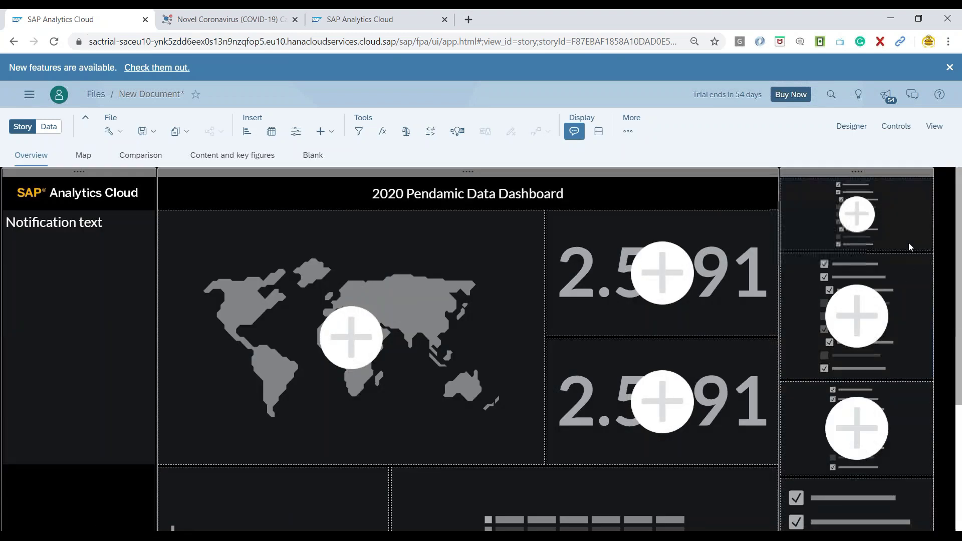
Delete the top three checklist placeholder tiles in the right column, leaving one.
mouse_move(916, 215)
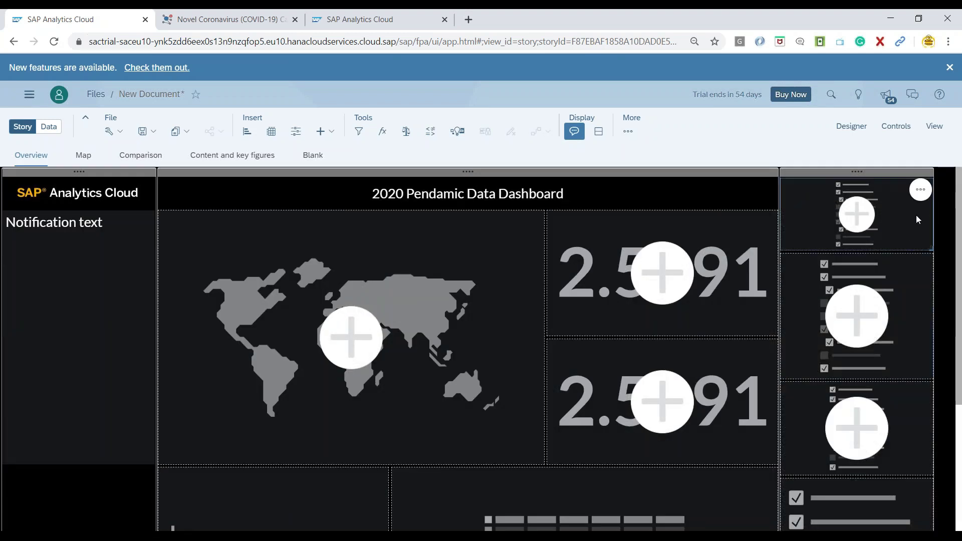
left_click(920, 190)
left_click(870, 205)
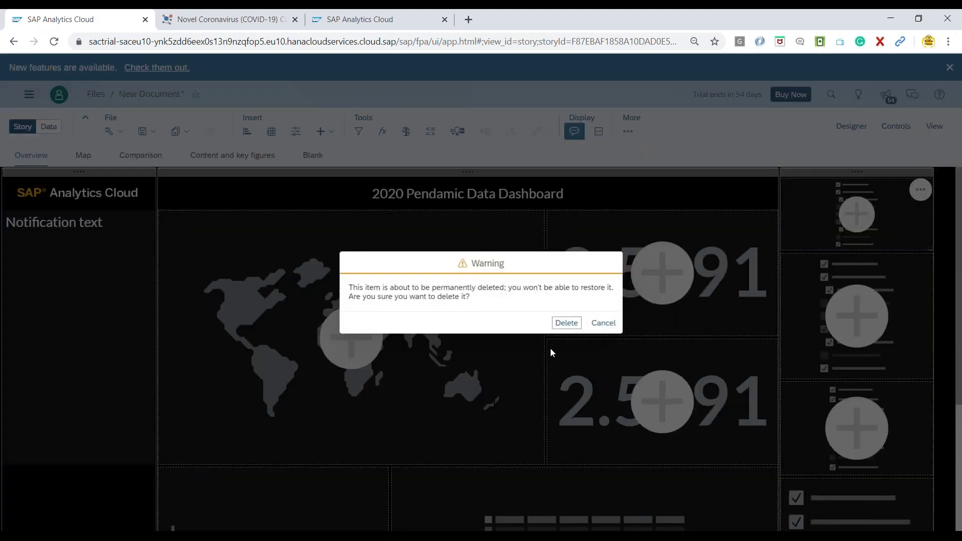
left_click(565, 324)
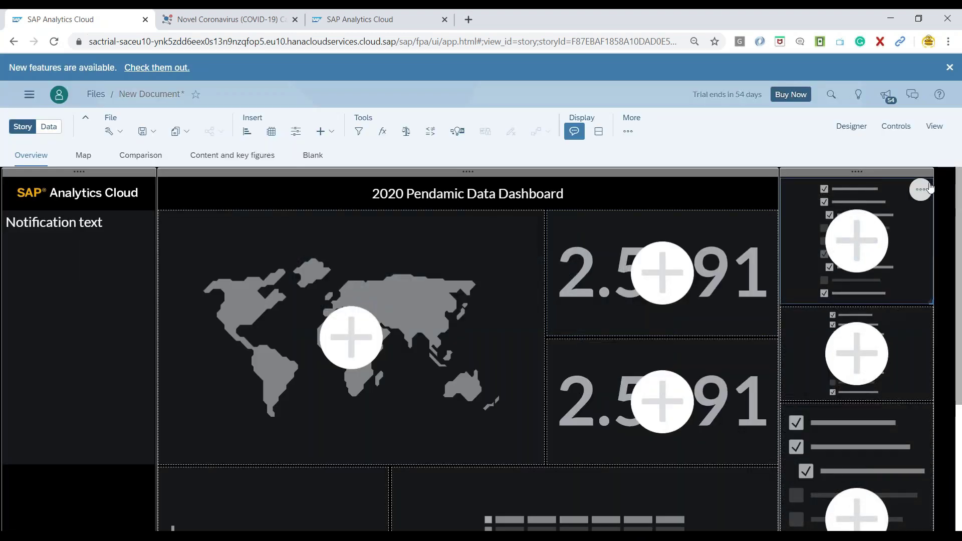
left_click(925, 189)
left_click(875, 205)
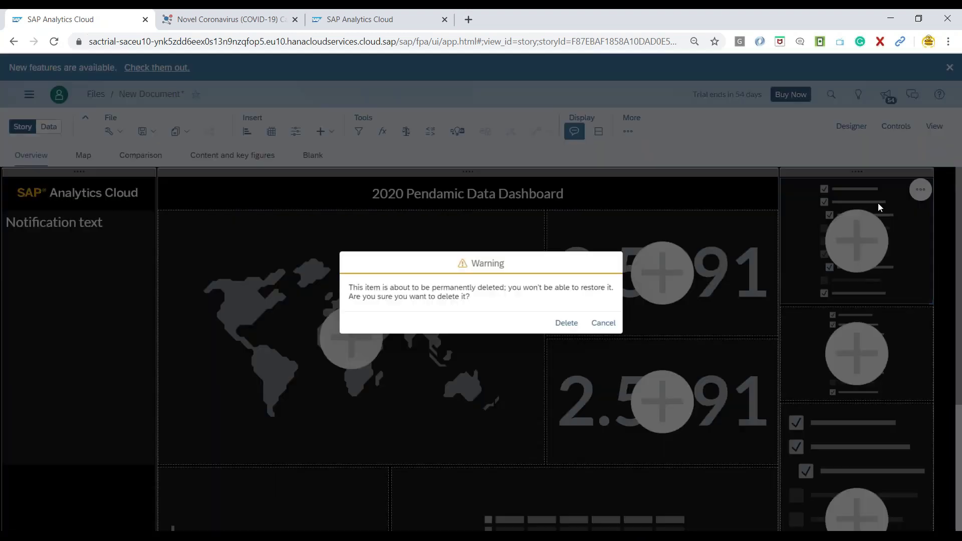
left_click(578, 325)
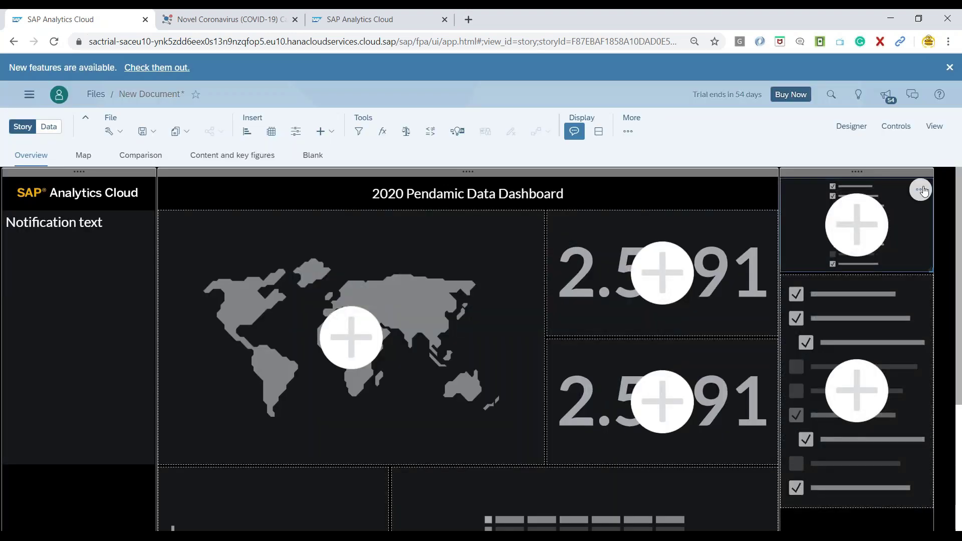
left_click(924, 191)
left_click(876, 204)
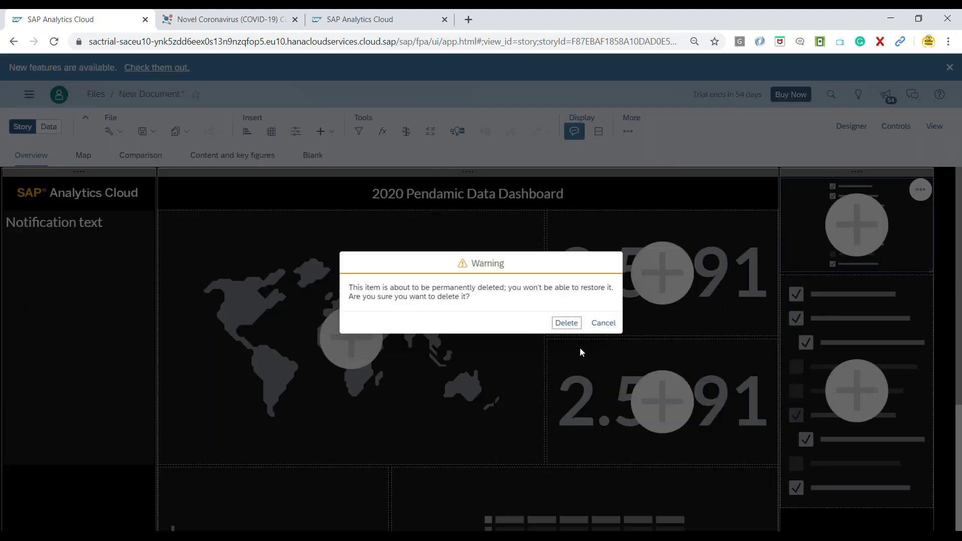
left_click(571, 324)
Save the story, accepting the Unsaved Chart prompt and keeping the pendamic_data model.
scroll(745, 357, "down", 3)
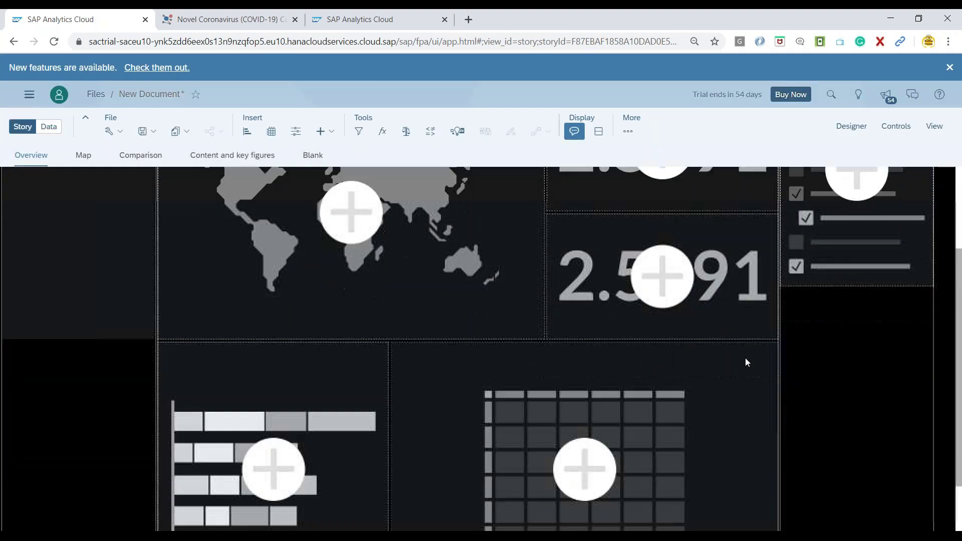
scroll(753, 360, "up", 5)
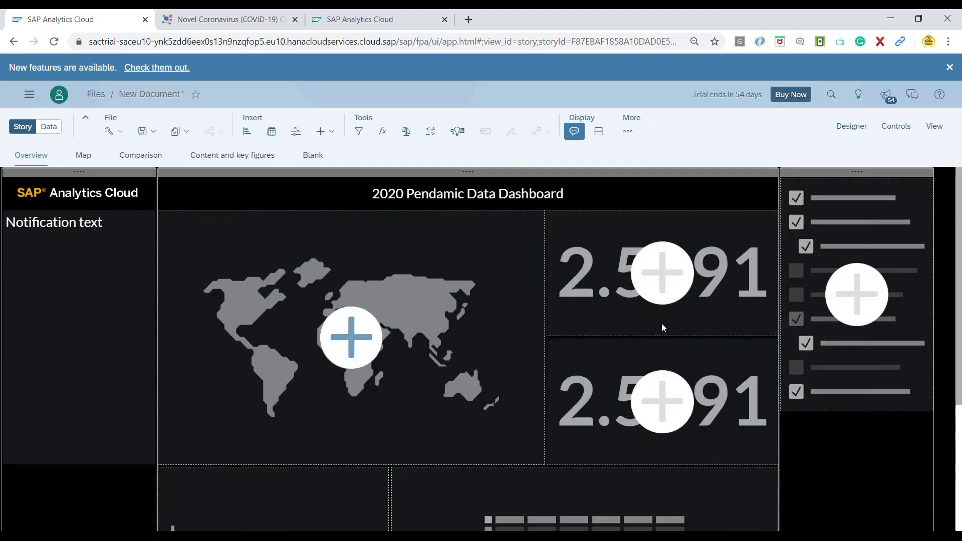
scroll(592, 332, "down", 3)
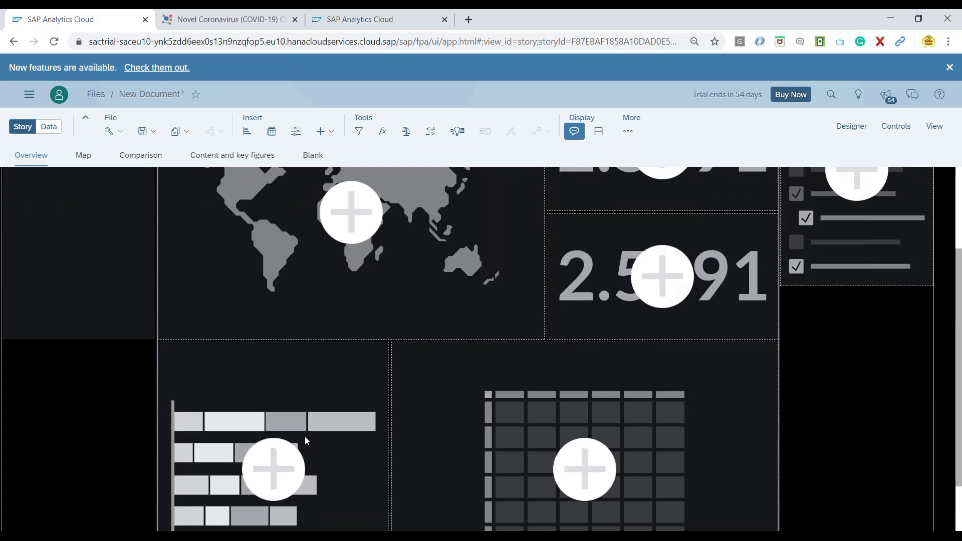
scroll(304, 437, "down", 2)
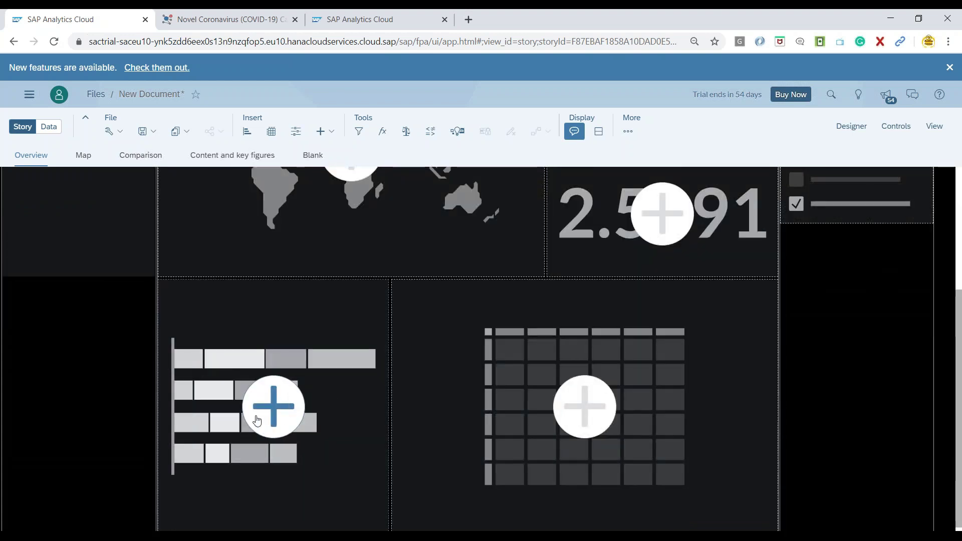
scroll(807, 421, "up", 3)
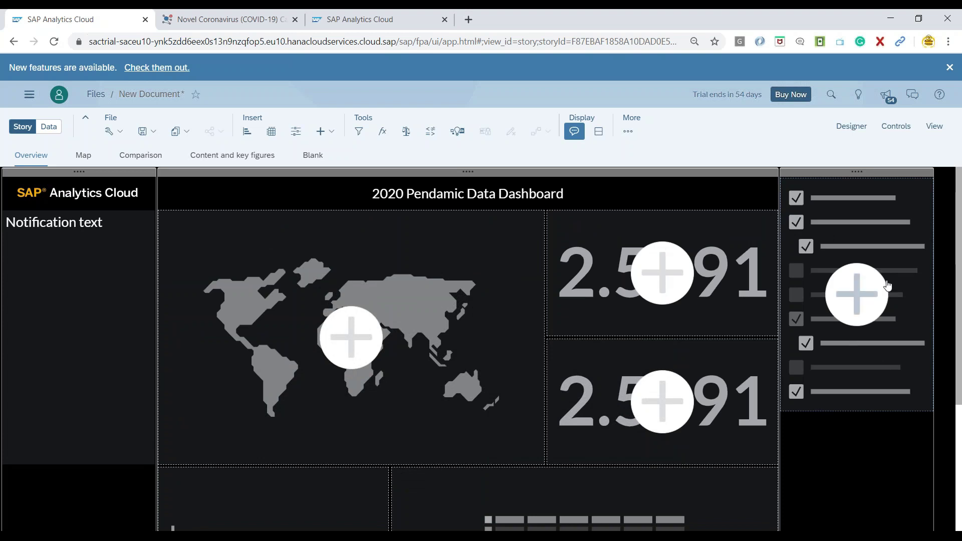
scroll(801, 332, "down", 5)
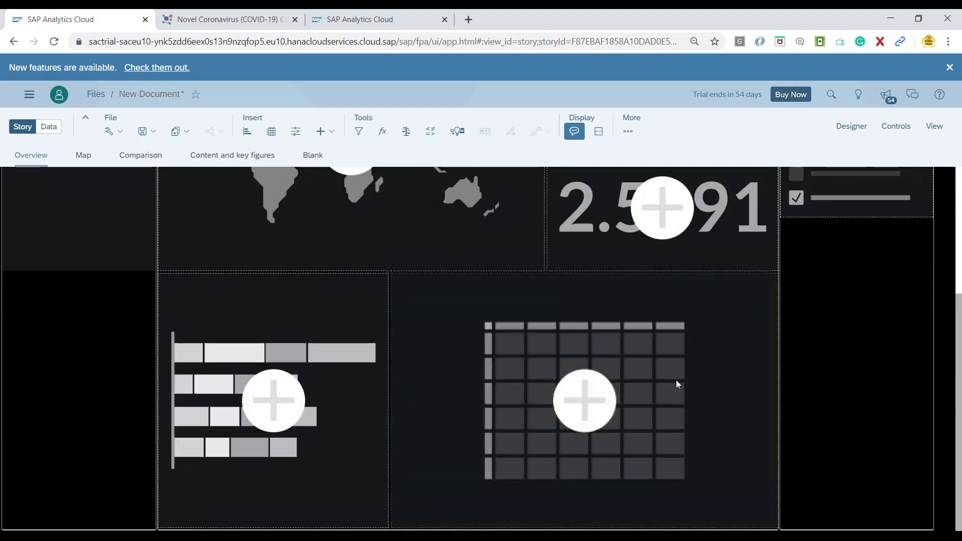
scroll(461, 443, "up", 5)
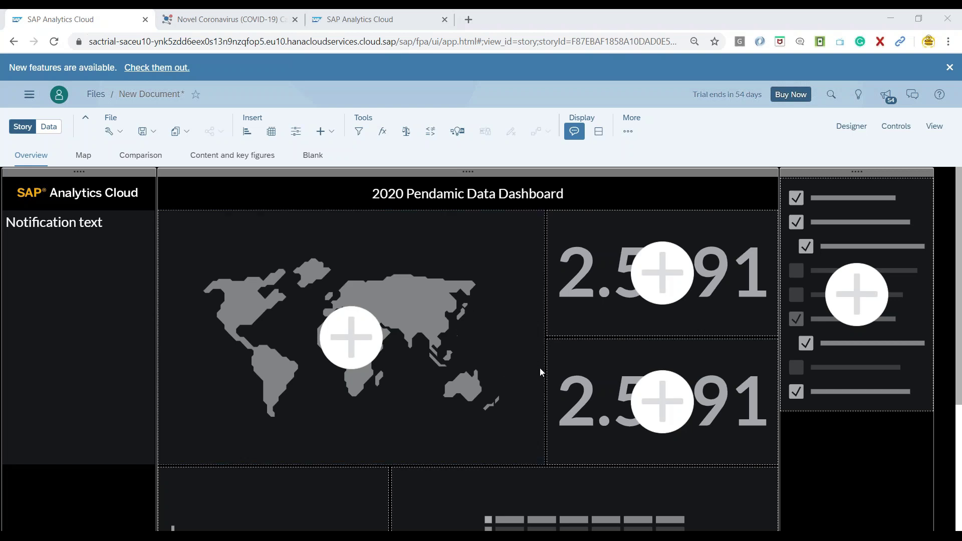
left_click(155, 132)
left_click(163, 151)
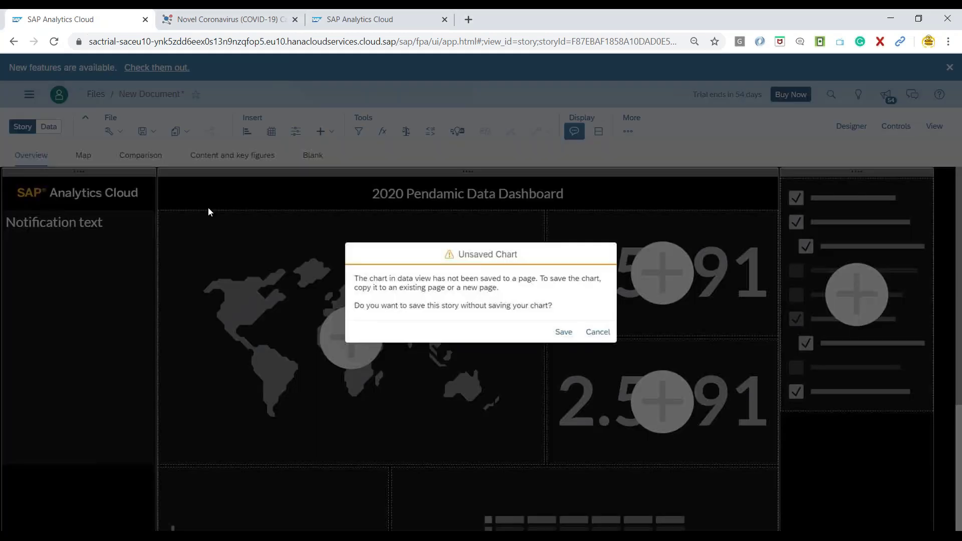
left_click(564, 332)
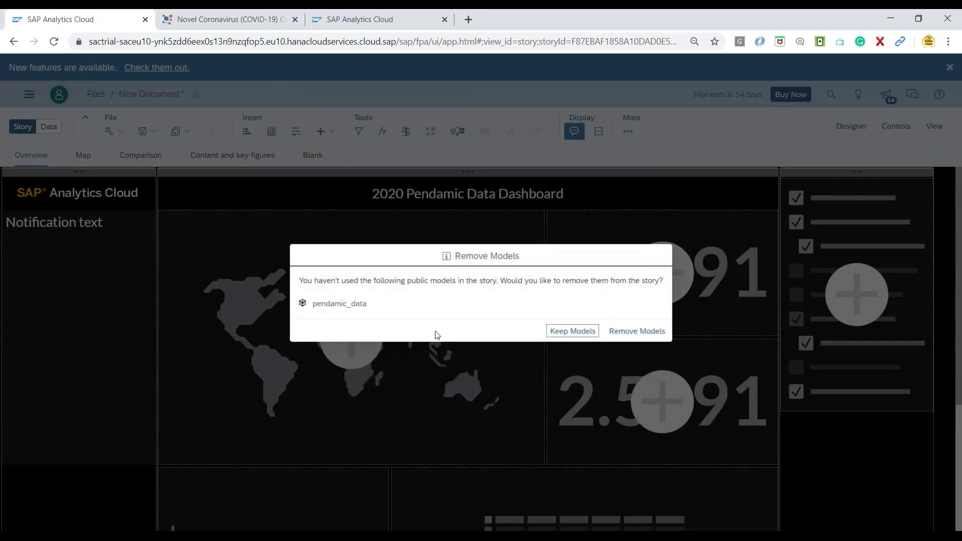
left_click(573, 332)
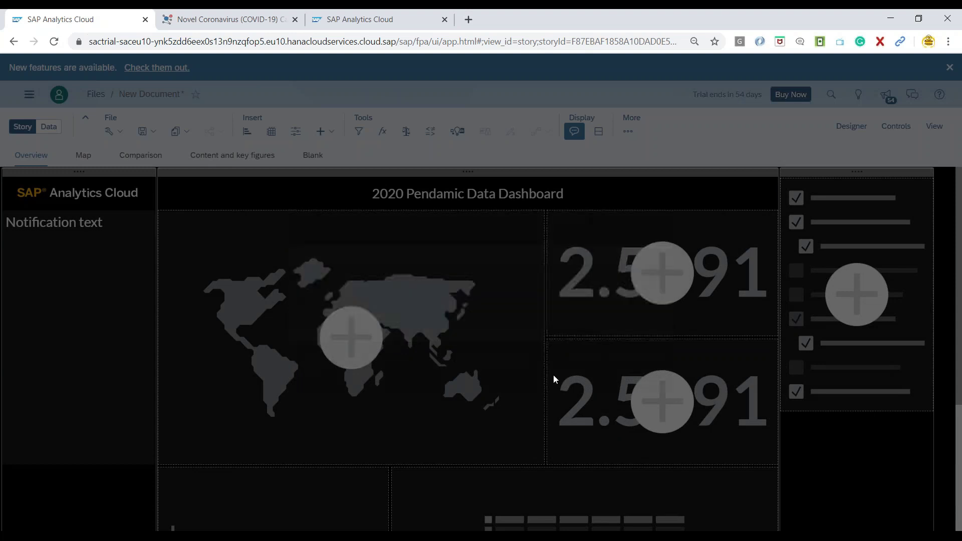
Choose the Demo folder, name the story 'Pendamic Dashboard' and confirm with OK.
left_click(276, 233)
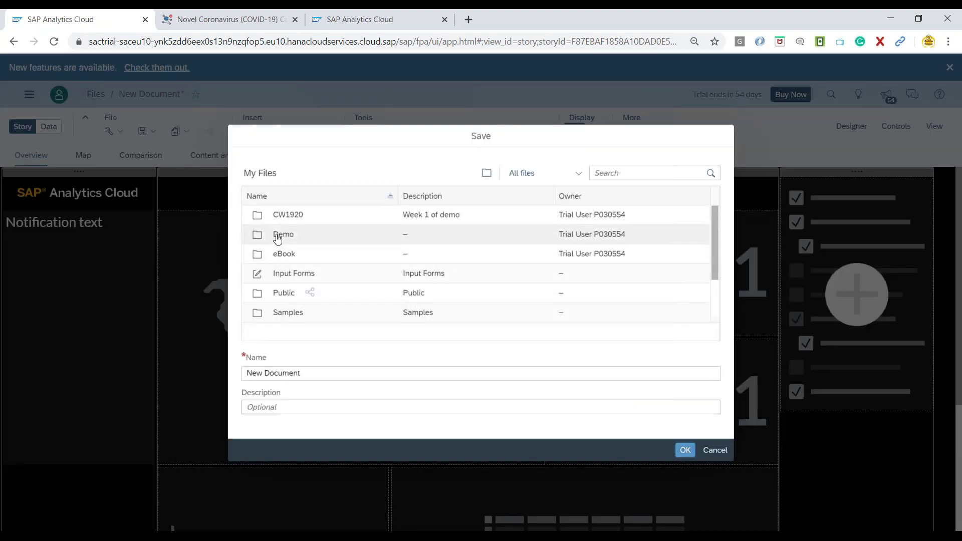
triple_click(323, 374)
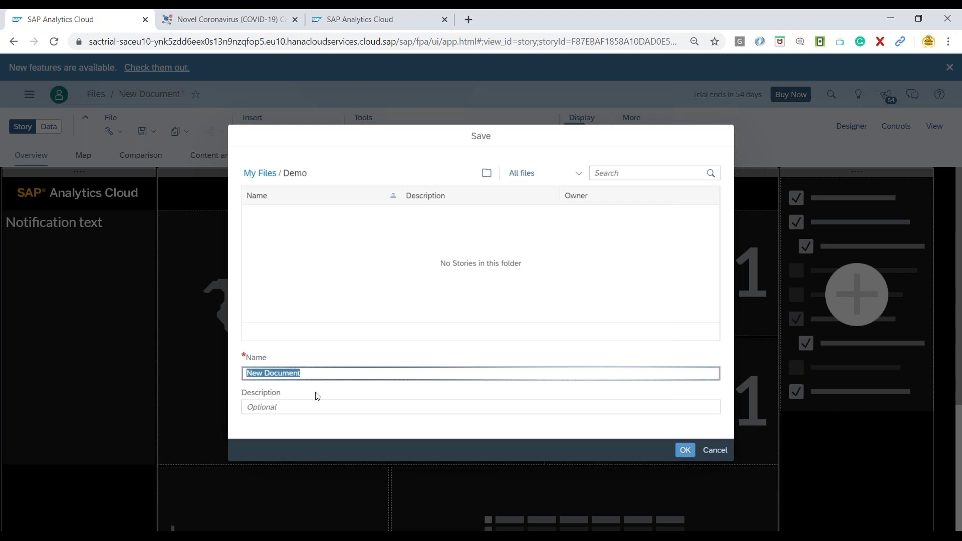
type("Pendamic Dashboard")
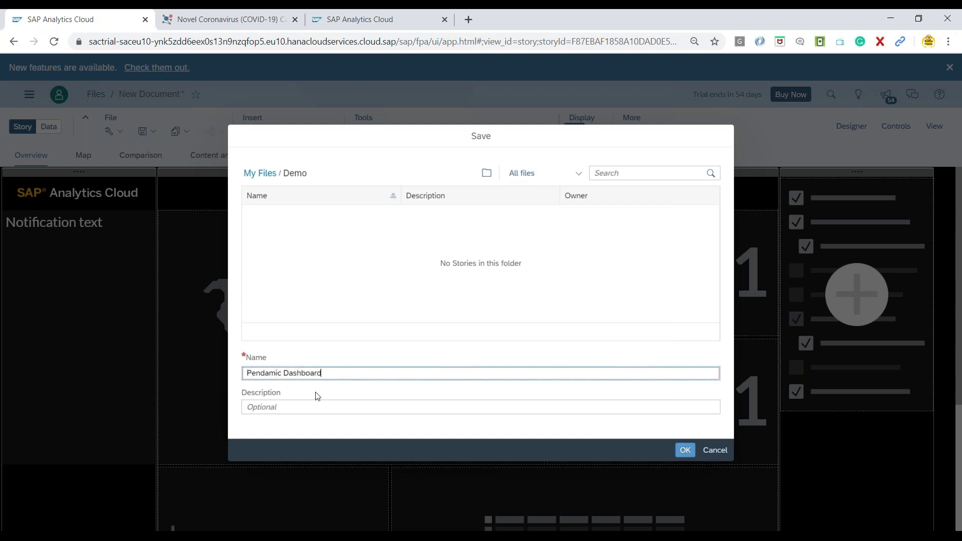
left_click(683, 449)
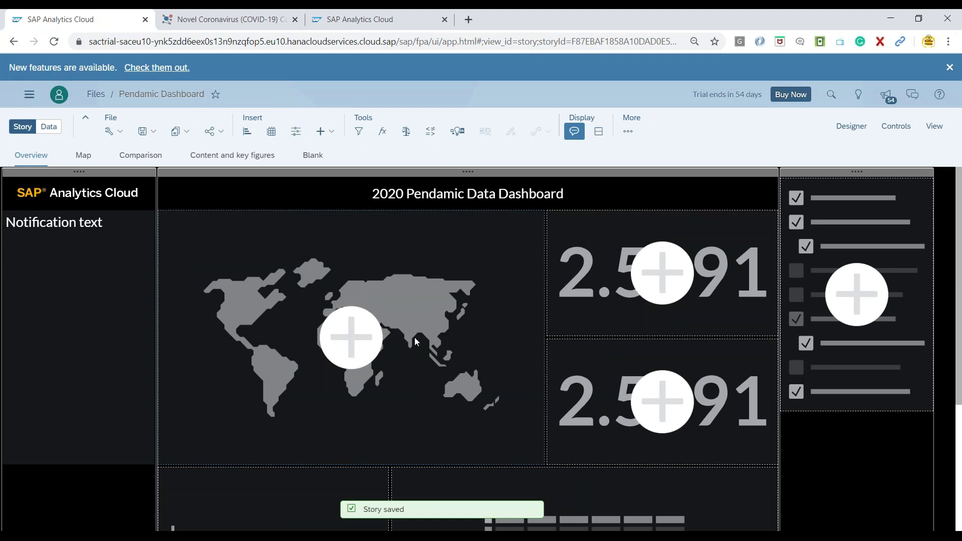
scroll(416, 335, "down", 4)
scroll(428, 355, "up", 4)
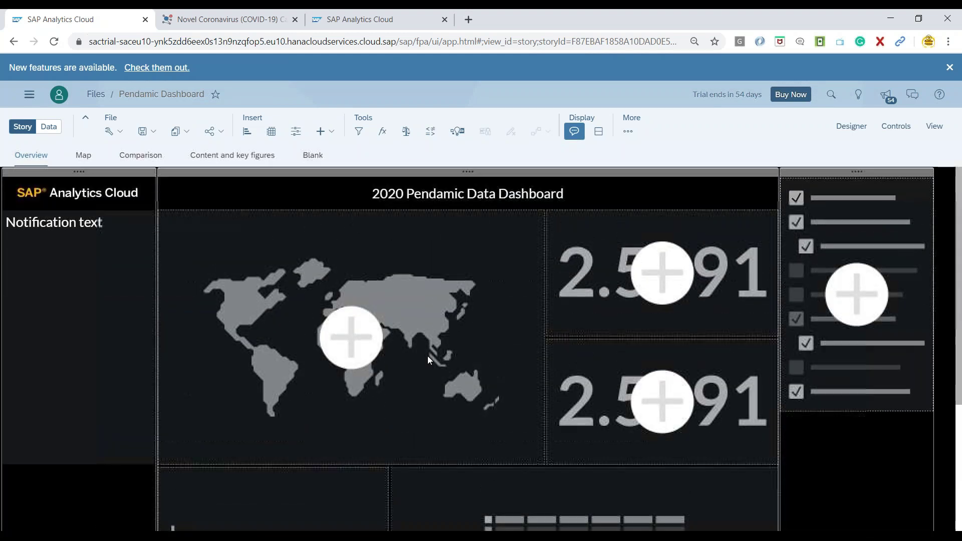